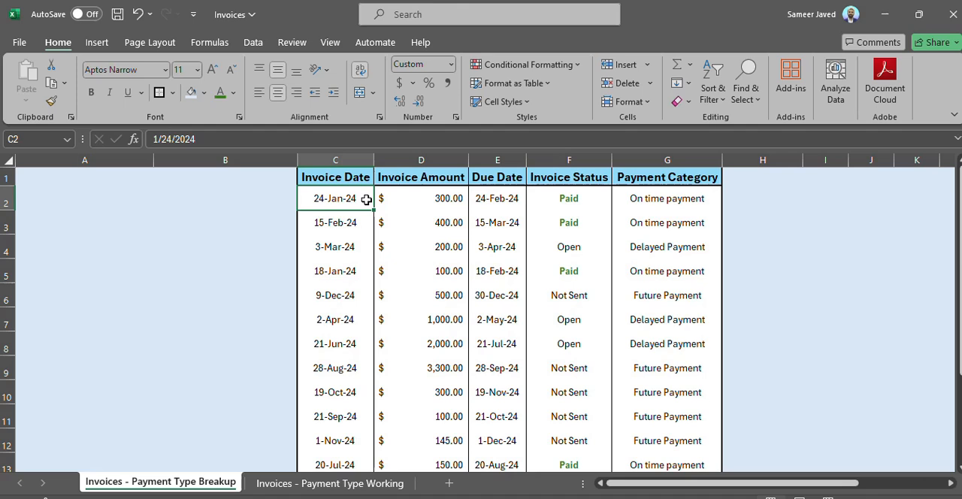
# Step: Examine the Payment Category formulas and the invoice statuses they refer to on the breakup sheet
pyautogui.press('Up')
pyautogui.press('Down')
pyautogui.press('Down')
pyautogui.press('Up')
pyautogui.press('Up')
pyautogui.press('Right')
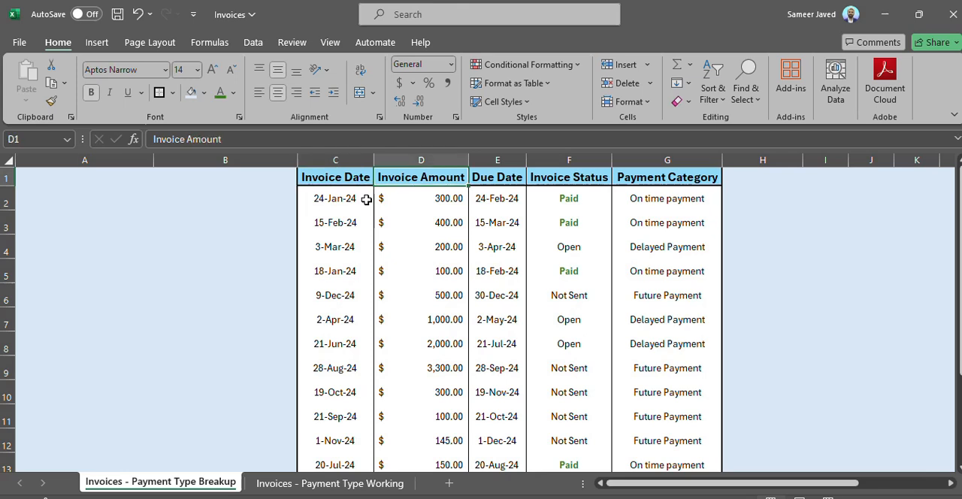
pyautogui.press('Right')
pyautogui.press('Right')
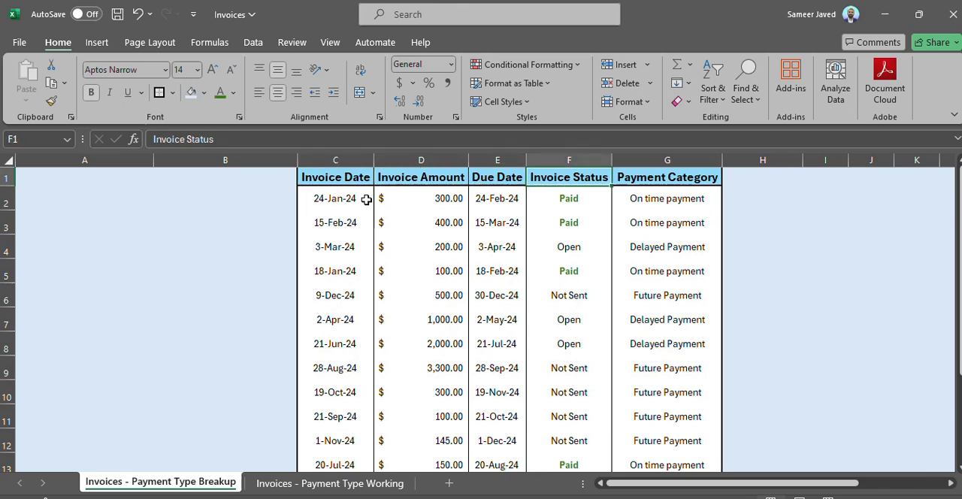
pyautogui.press('Right')
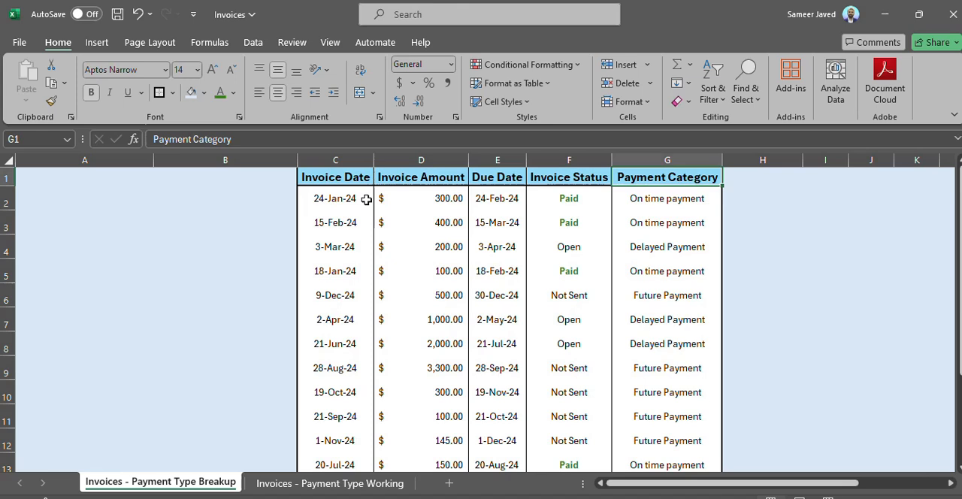
pyautogui.press('Down')
pyautogui.press('Up')
pyautogui.press('Down')
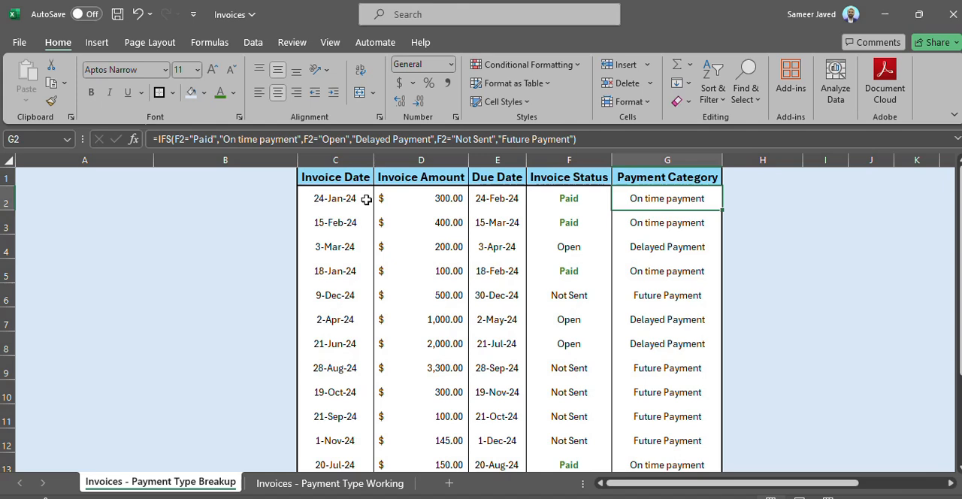
pyautogui.press('Left')
pyautogui.press('Down')
pyautogui.press('Down')
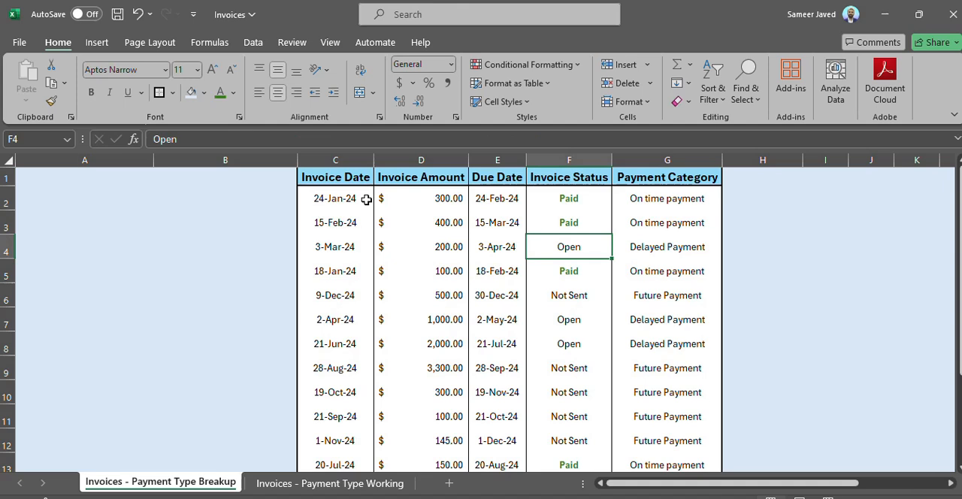
pyautogui.press('Right')
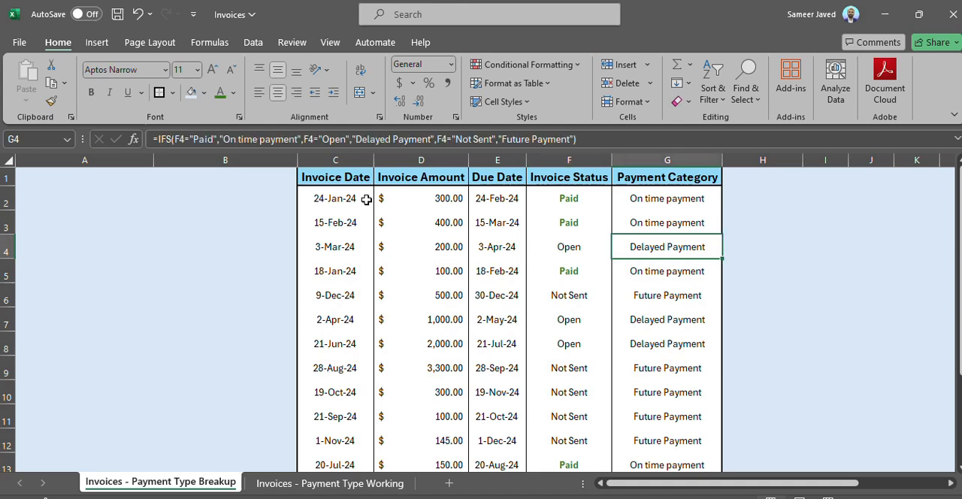
pyautogui.press('Up')
pyautogui.press('Left')
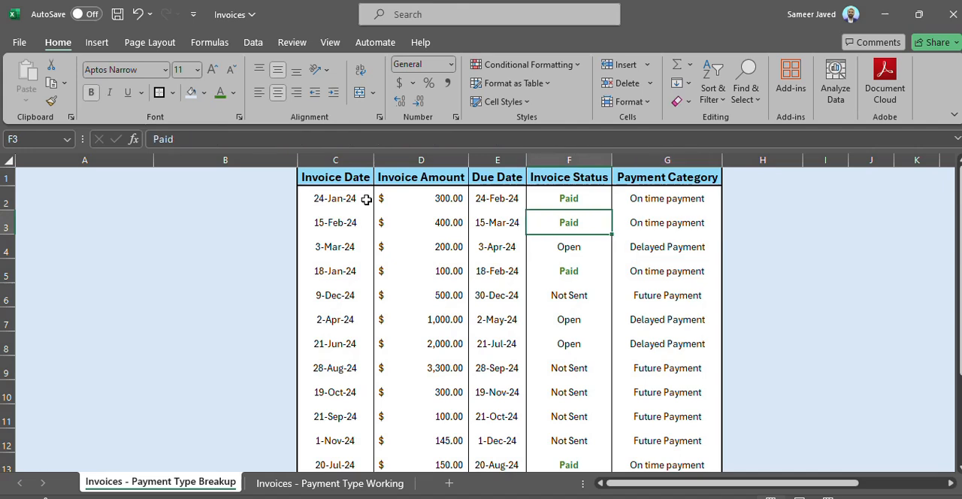
pyautogui.press('Right')
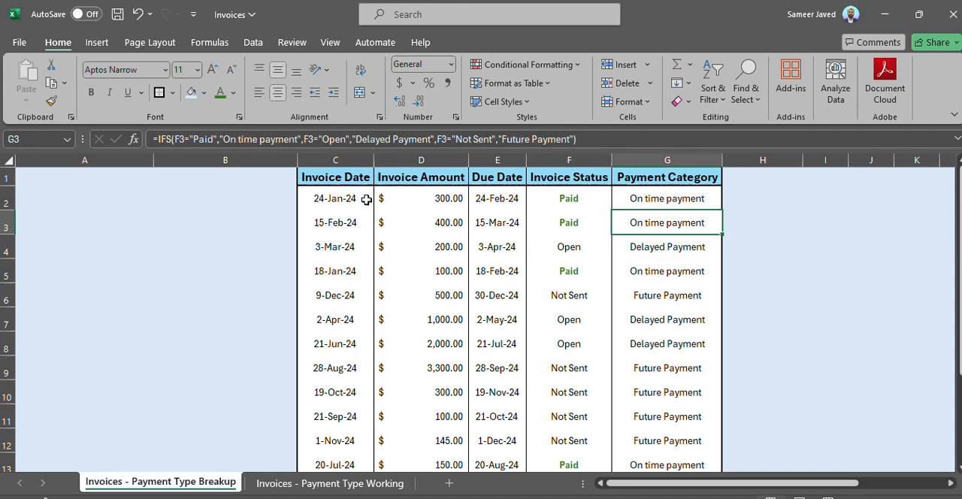
pyautogui.press('Down')
pyautogui.press('Left')
pyautogui.press('Down')
pyautogui.press('Down')
pyautogui.press('Down')
pyautogui.press('Down')
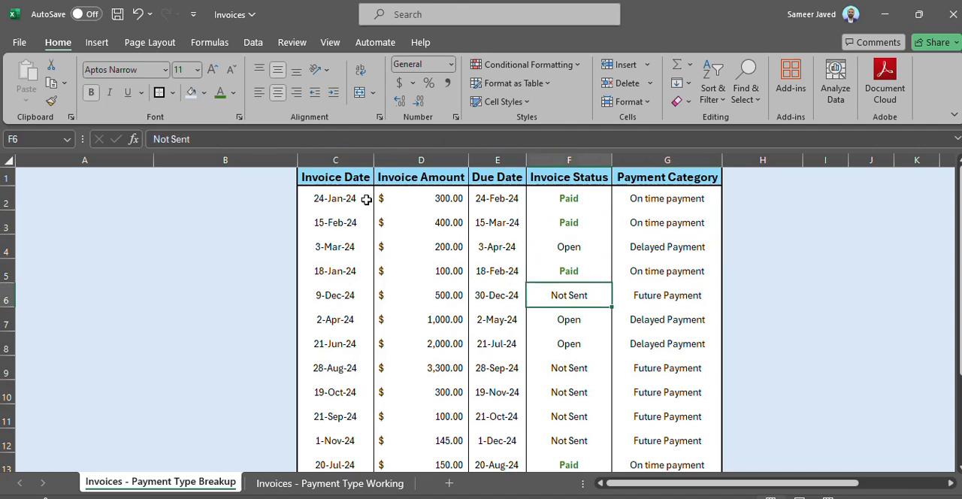
pyautogui.press('Down')
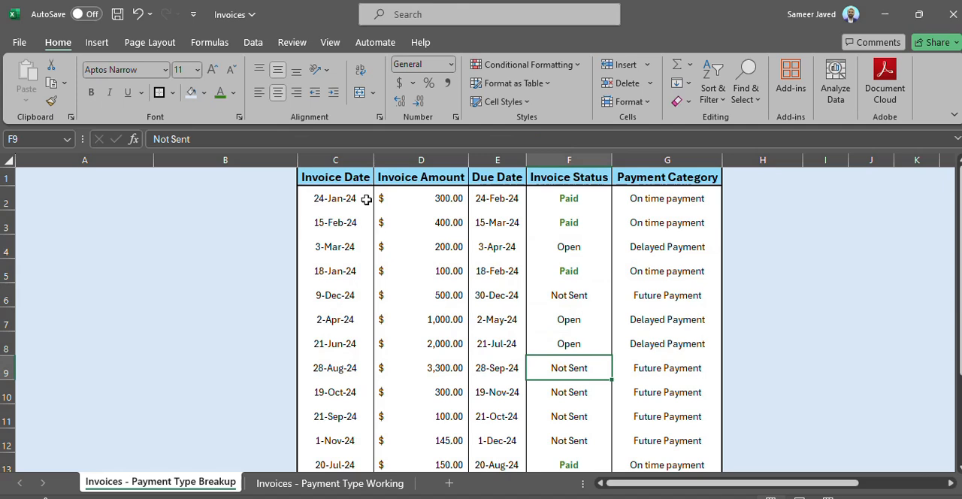
pyautogui.press('Right')
pyautogui.press('Left')
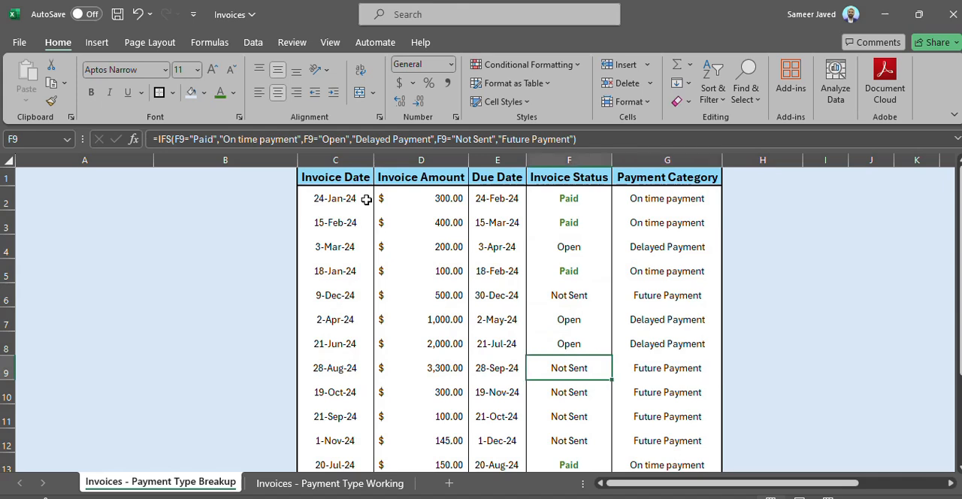
pyautogui.press('Up')
pyautogui.press('Right')
pyautogui.press('Up')
pyautogui.press('Up')
pyautogui.press('Up')
pyautogui.press('Up')
pyautogui.press('Up')
pyautogui.press('Up')
pyautogui.press('Up')
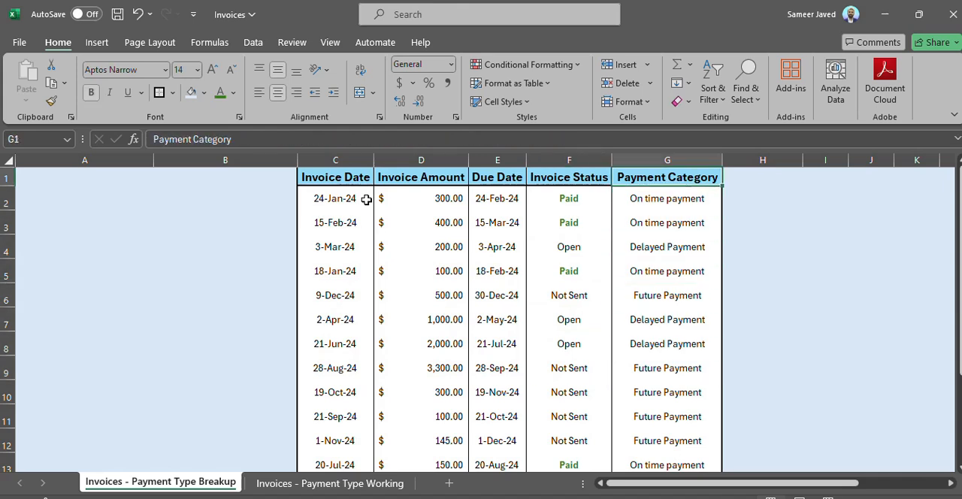
pyautogui.press('Down')
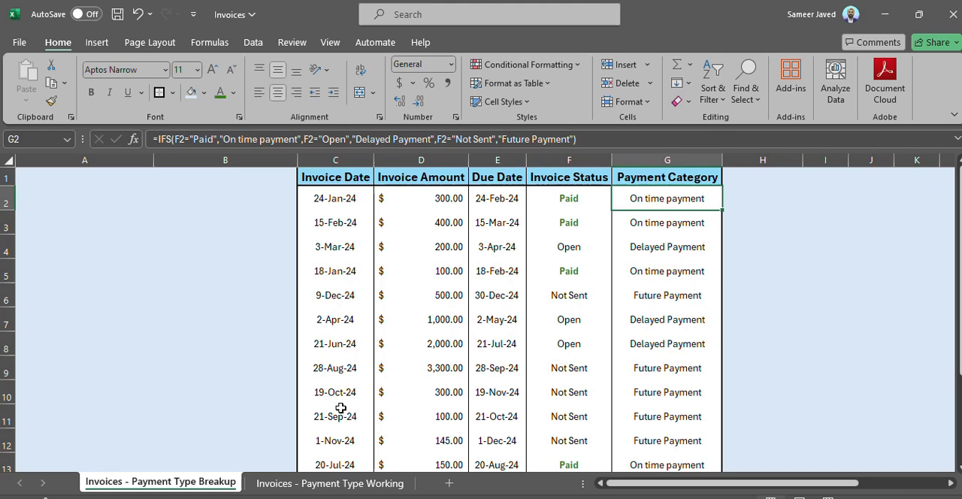
# Step: On the Payment Type Working sheet, insert the IFS function into cell G3 and move its arguments dialog aside
pyautogui.click(306, 481)
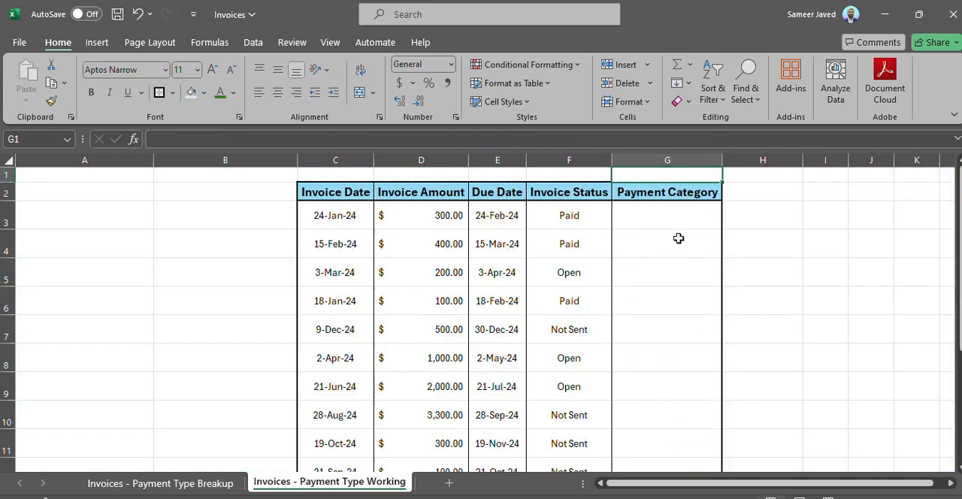
pyautogui.click(681, 209)
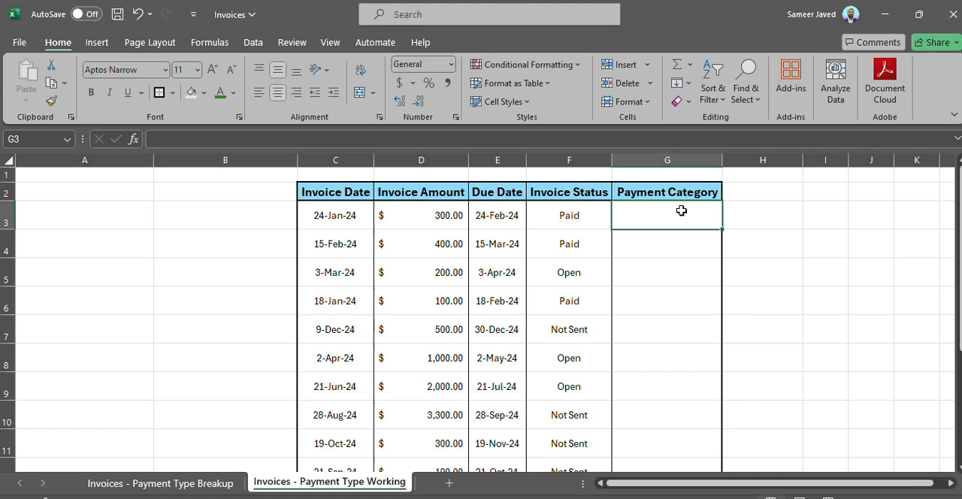
pyautogui.click(134, 139)
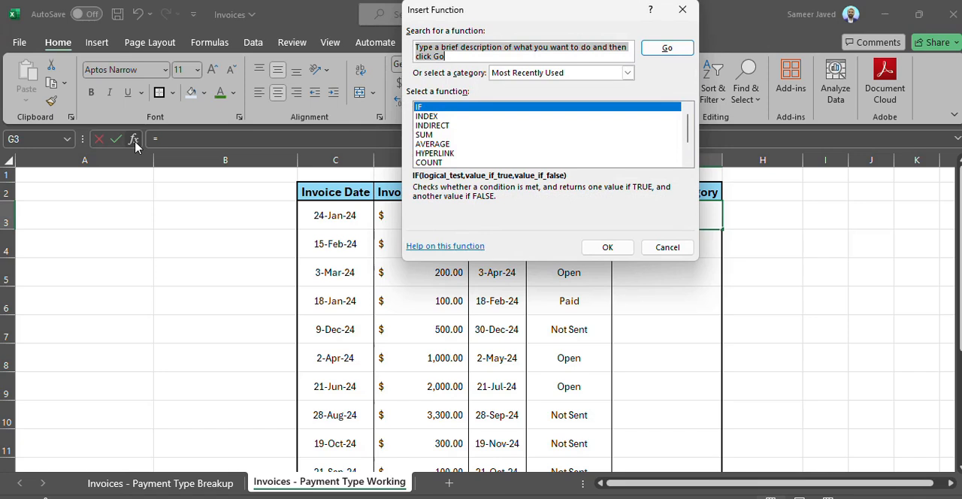
pyautogui.write('ifs')
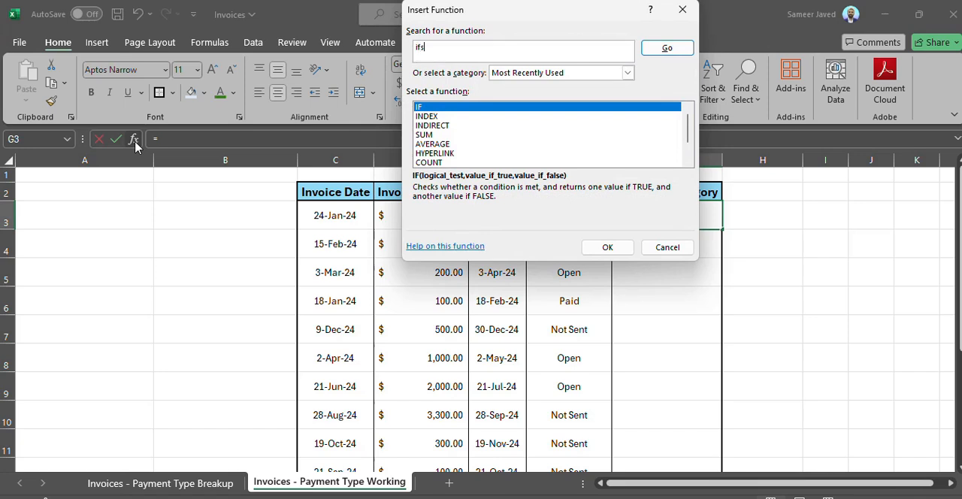
pyautogui.press('Return')
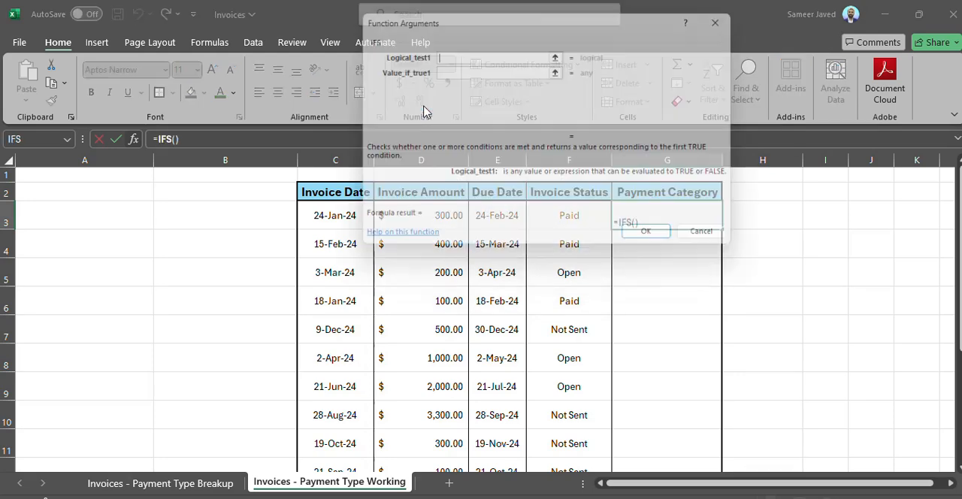
pyautogui.doubleClick(424, 112)
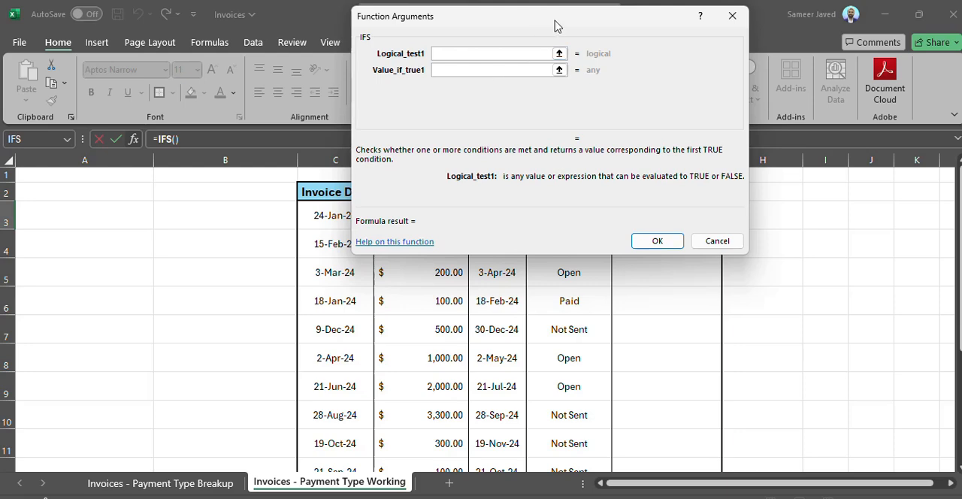
pyautogui.moveTo(559, 21); pyautogui.dragTo(737, 261)
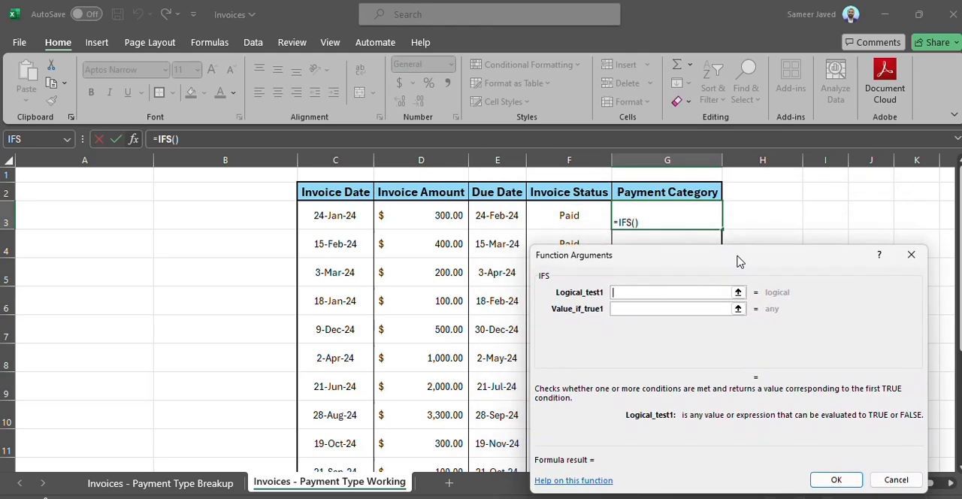
# Step: Set the first logical test to F3="Open"
pyautogui.click(573, 216)
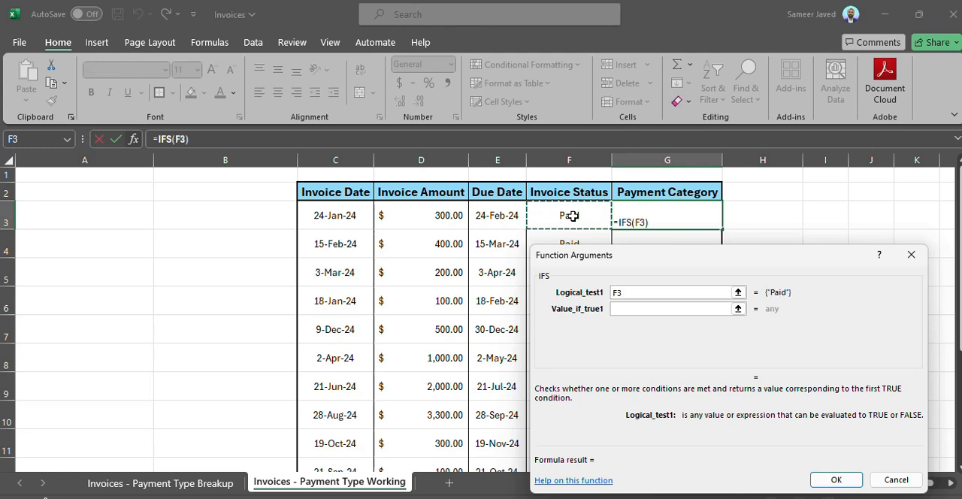
pyautogui.write('="')
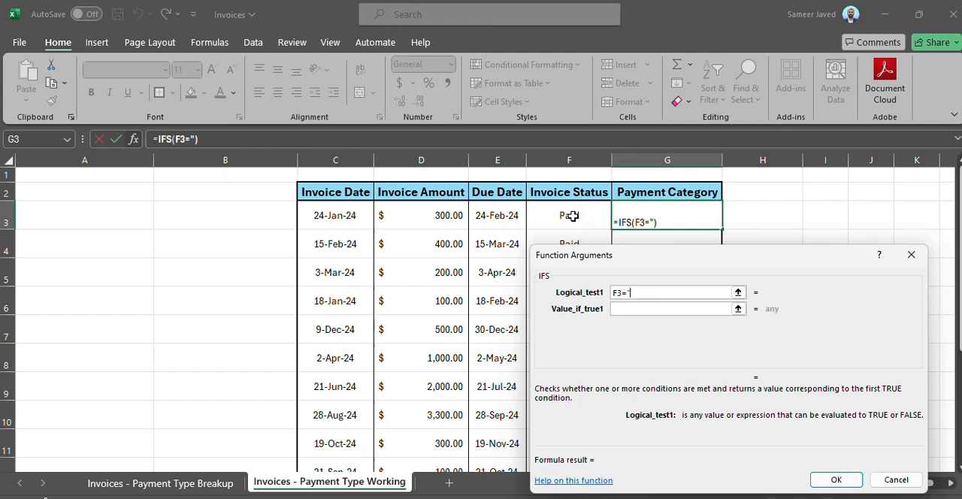
pyautogui.write('Paid"')
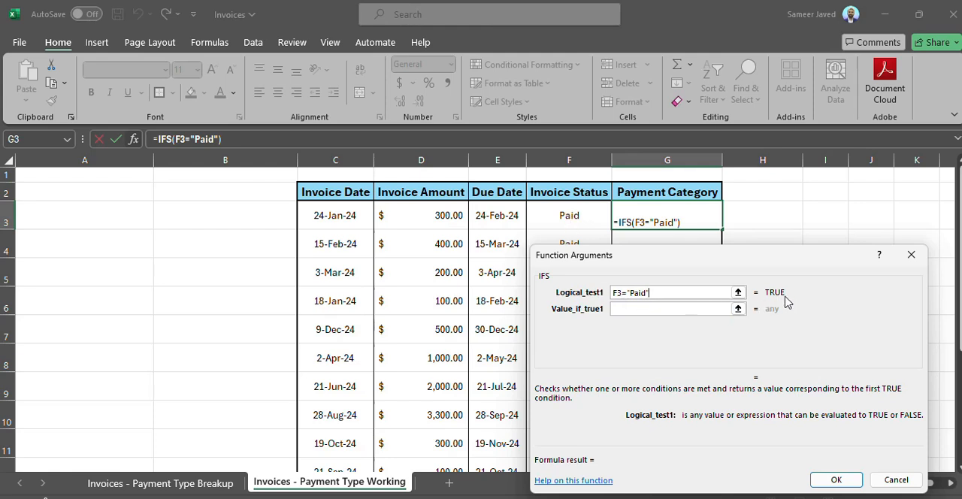
pyautogui.click(633, 296)
pyautogui.hotkey('shift', 'Right')
pyautogui.hotkey('shift', 'Right')
pyautogui.hotkey('shift', 'Right')
pyautogui.hotkey('shift', 'Right')
pyautogui.write('Open')
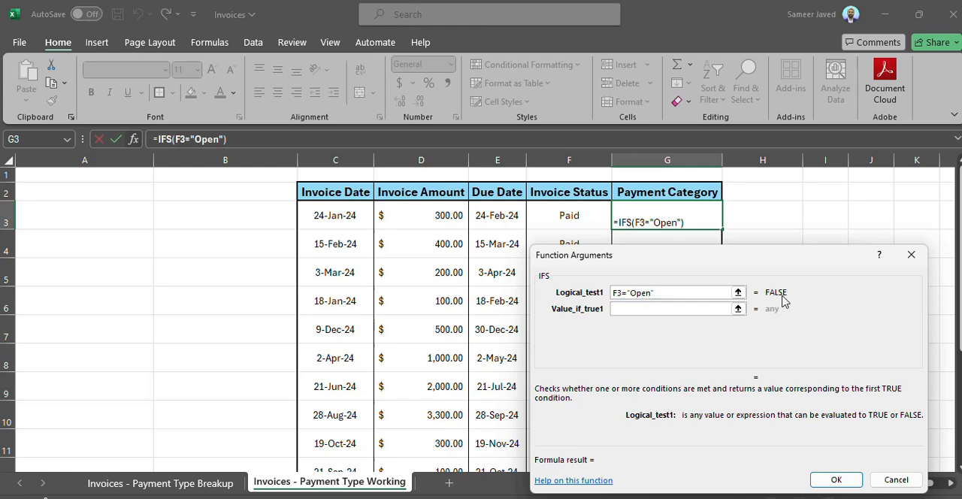
# Step: Set the first value if true to "Delayed Payment"
pyautogui.click(690, 308)
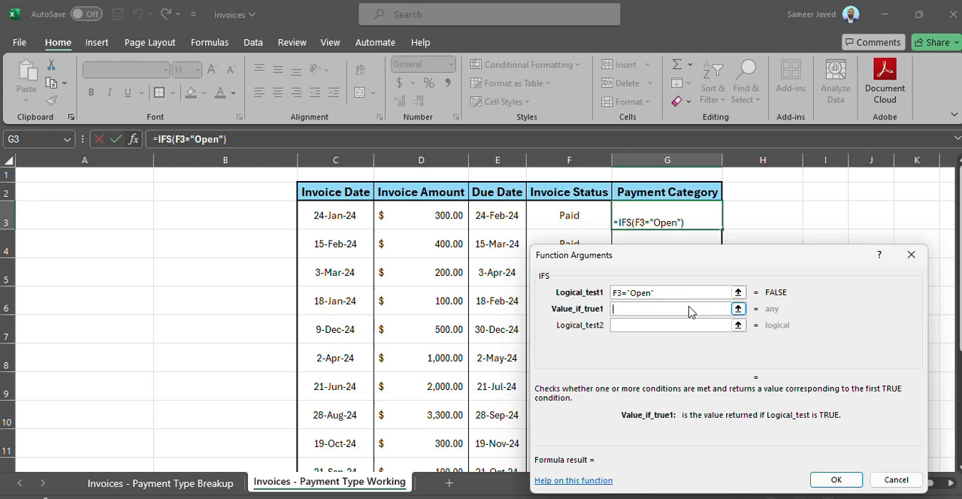
pyautogui.write('"Delsyed')
pyautogui.press('BackSpace')
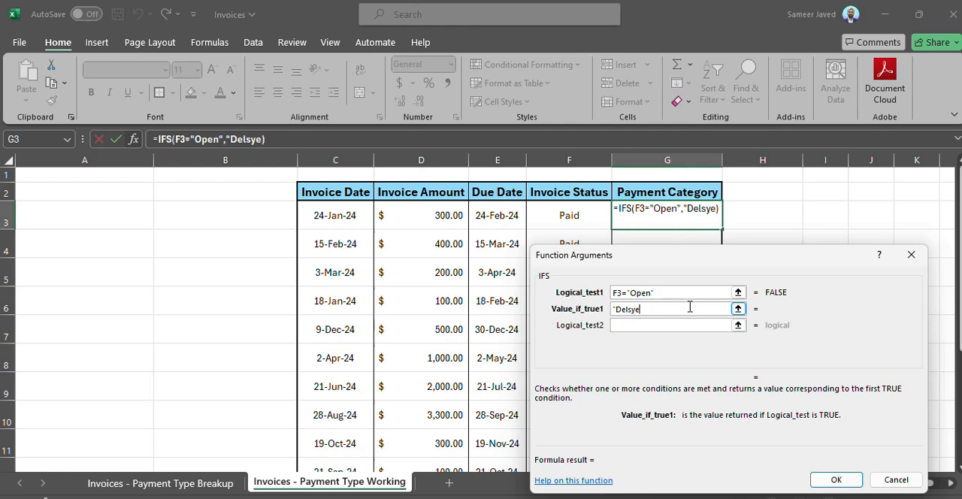
pyautogui.press('BackSpace')
pyautogui.press('BackSpace')
pyautogui.press('BackSpace')
pyautogui.write('a')
pyautogui.press('BackSpace')
pyautogui.write('ayed P')
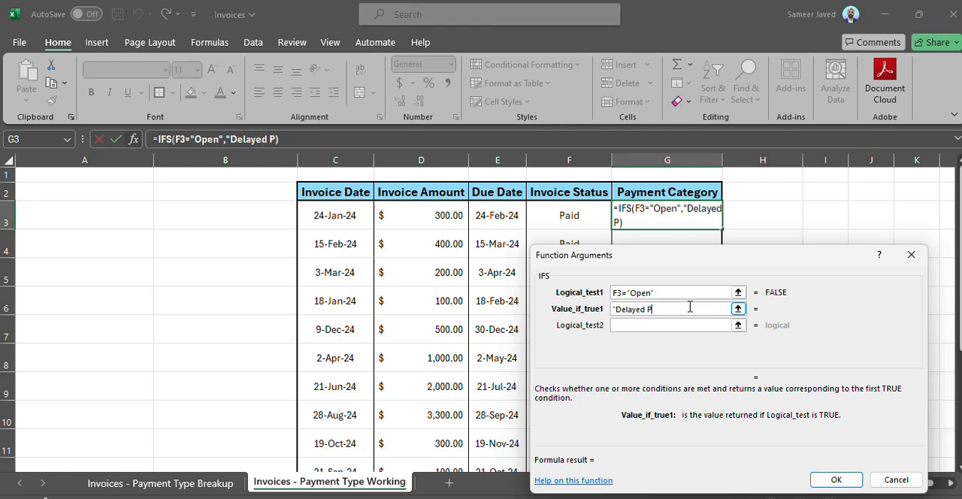
pyautogui.write('aymen')
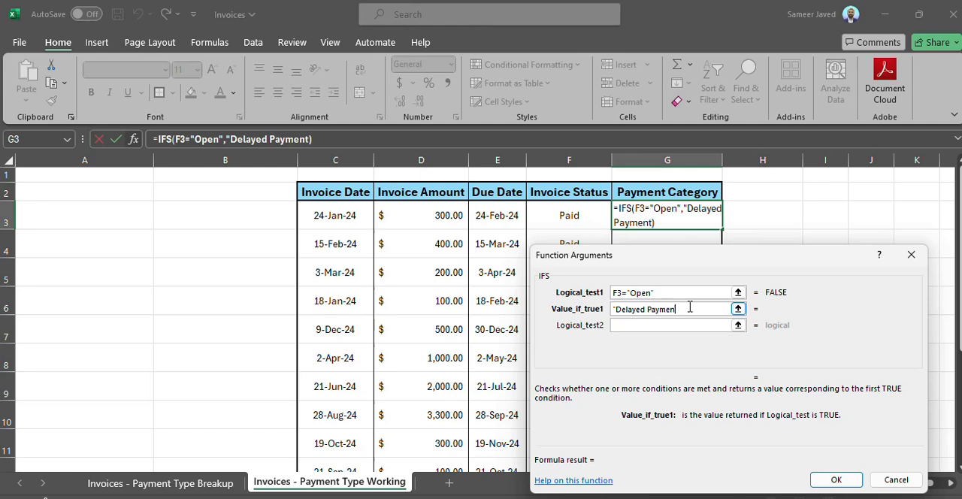
pyautogui.write('t"')
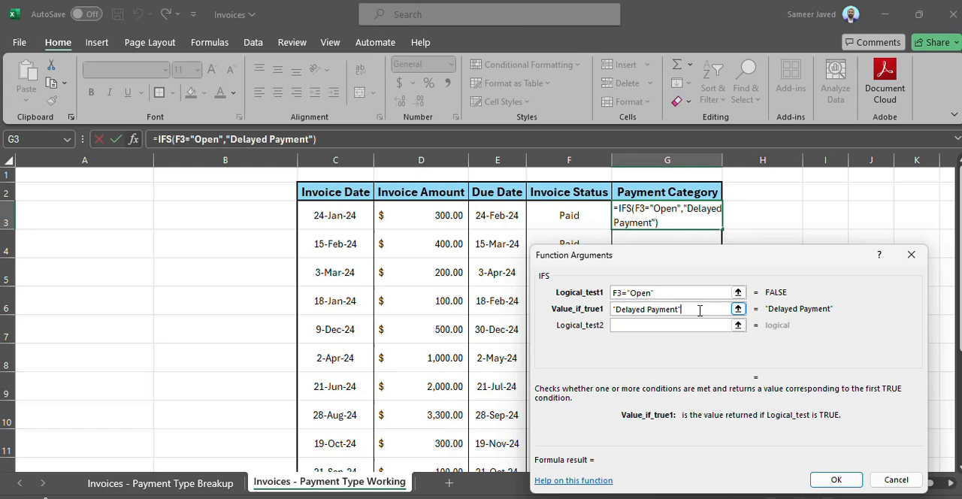
# Step: Set the second logical test to F3="Paid"
pyautogui.click(682, 329)
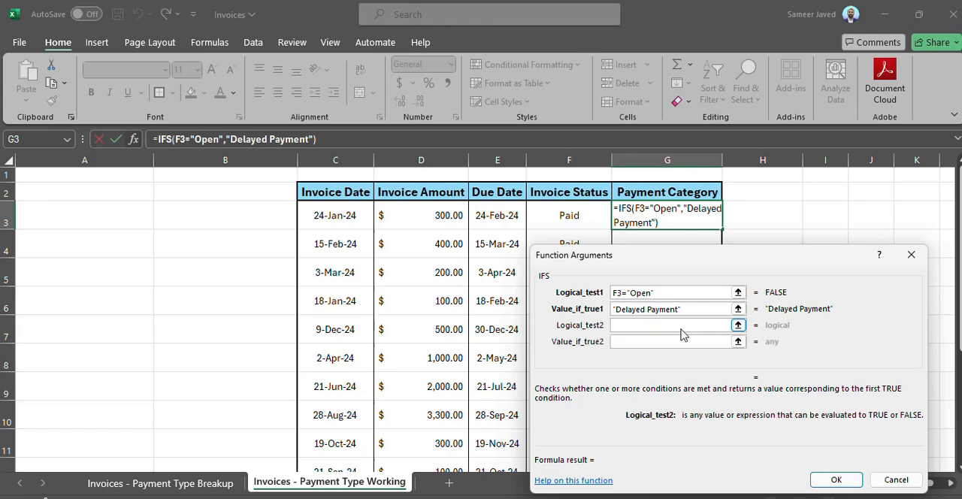
pyautogui.write('F3')
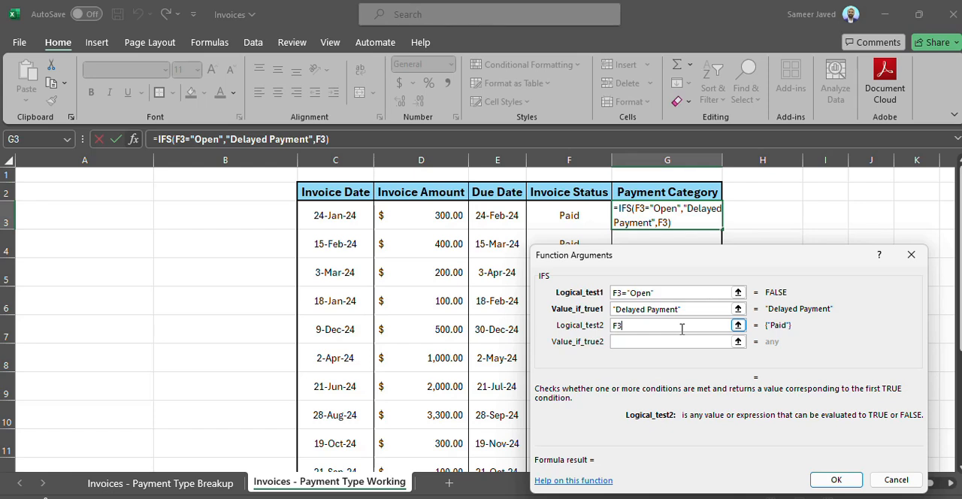
pyautogui.write('="')
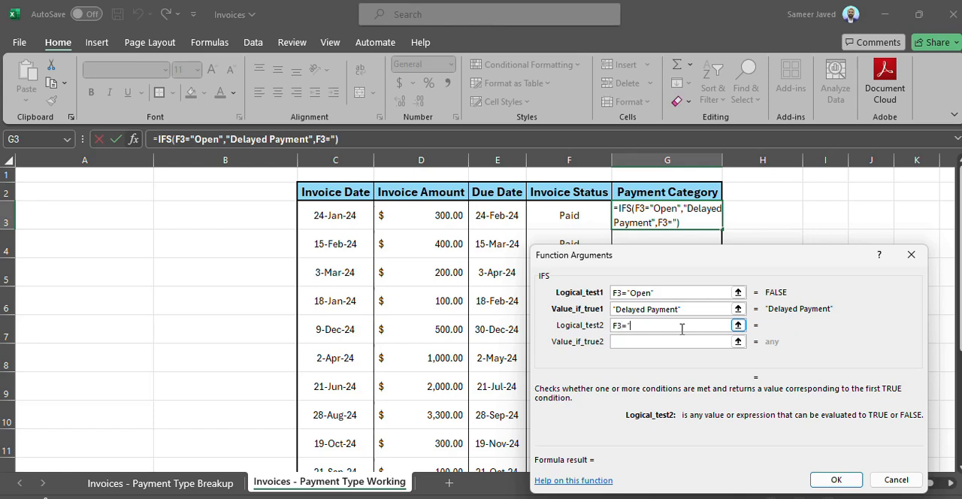
pyautogui.write('Paid"')
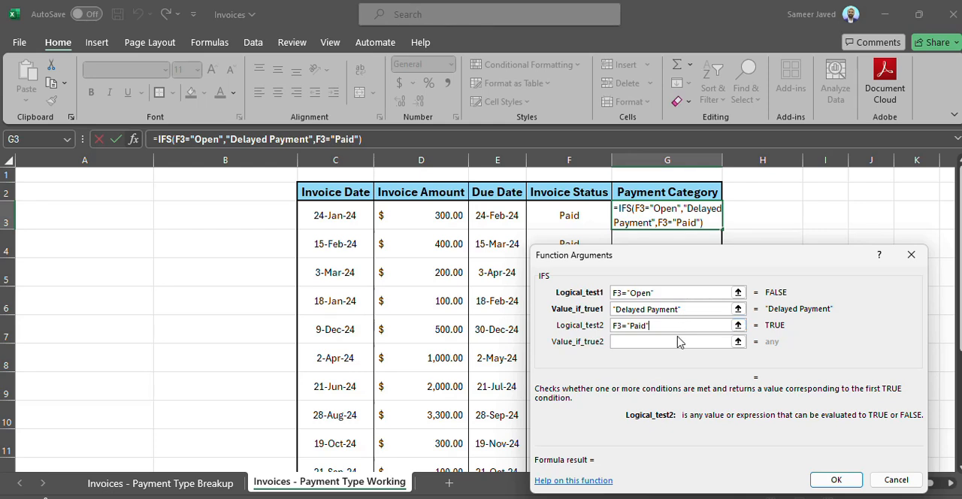
# Step: Set the second value if true to "On time Payment"
pyautogui.click(675, 343)
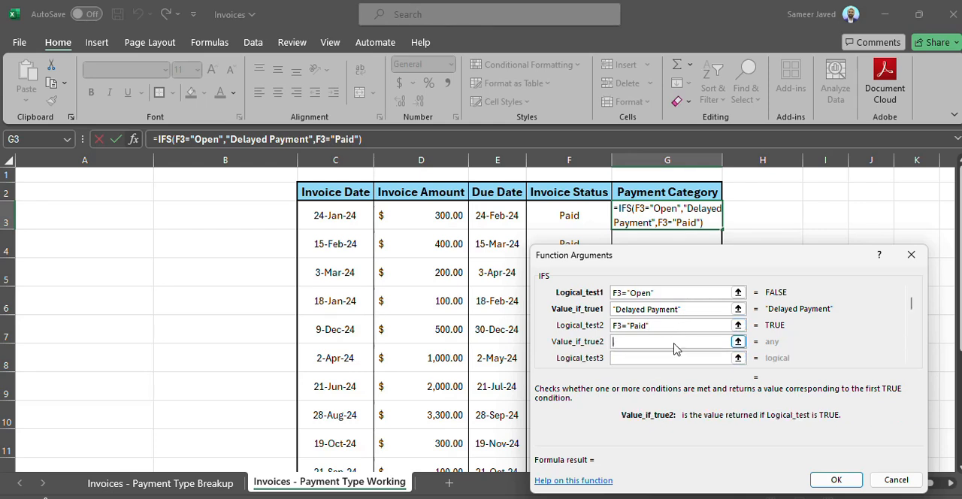
pyautogui.write('"O')
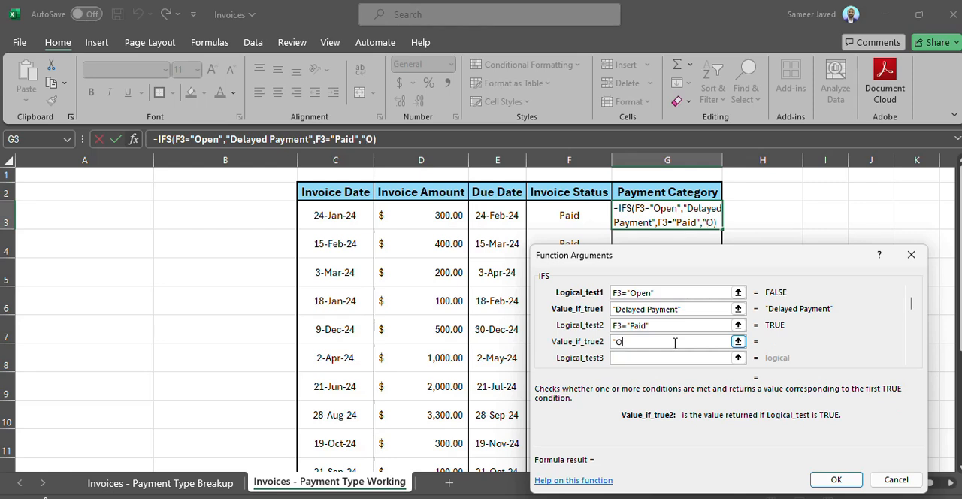
pyautogui.write('n time P')
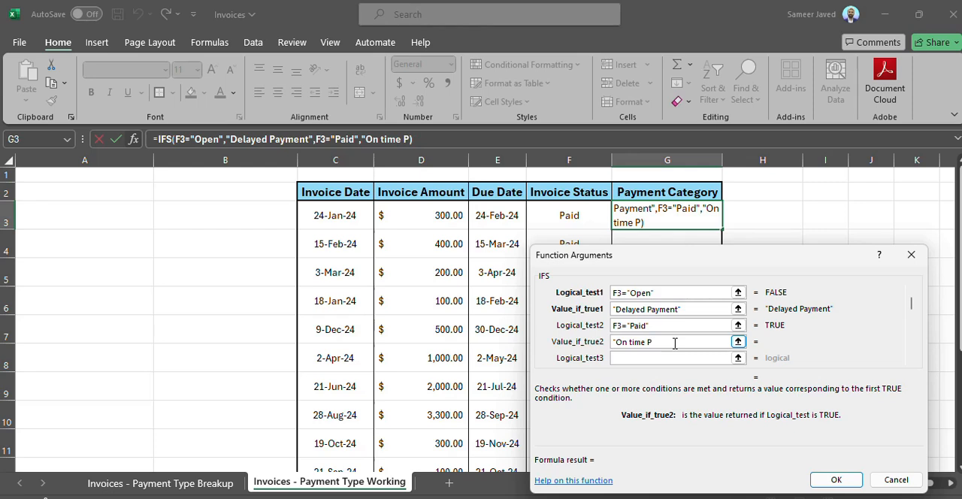
pyautogui.write('ayment"')
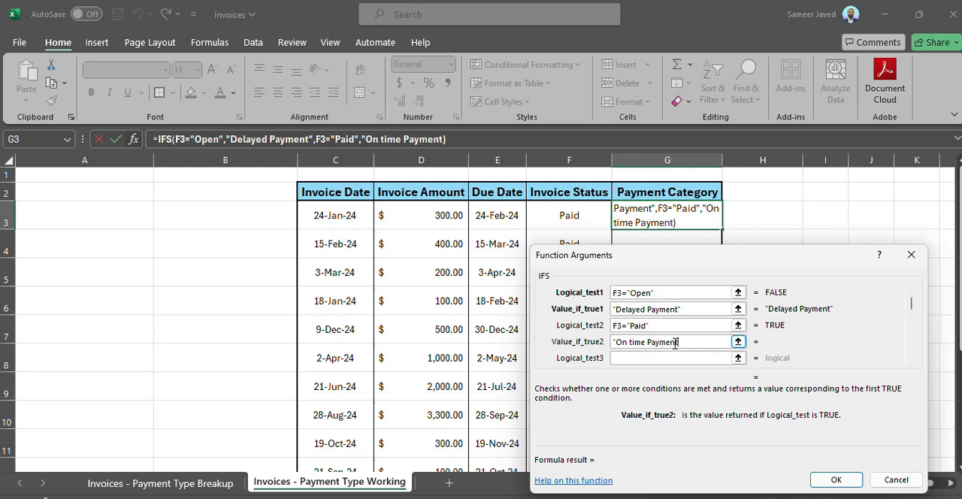
# Step: Set the third logical test to F3="Not Sent"
pyautogui.click(669, 364)
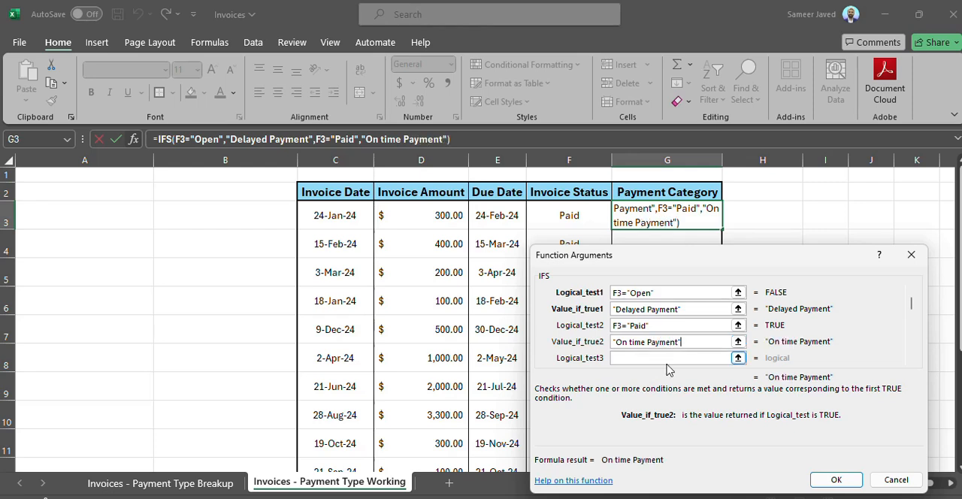
pyautogui.click(667, 364)
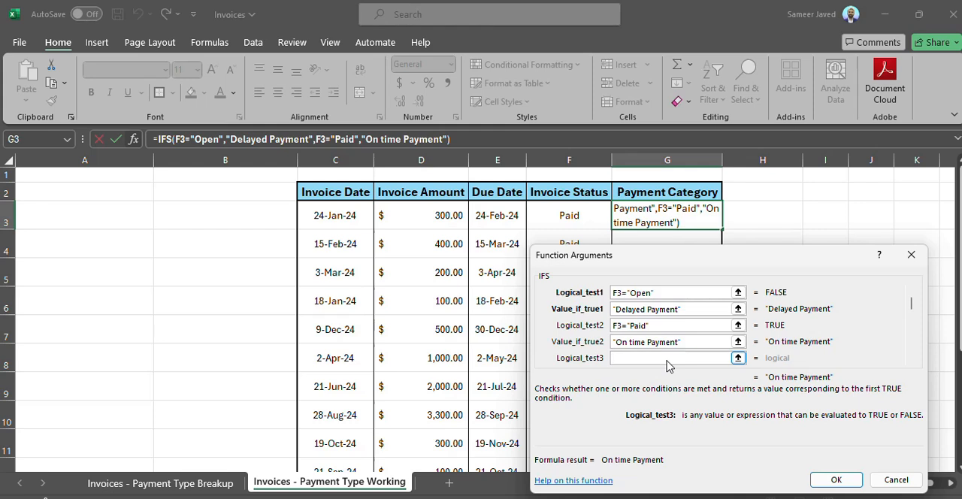
pyautogui.write('F')
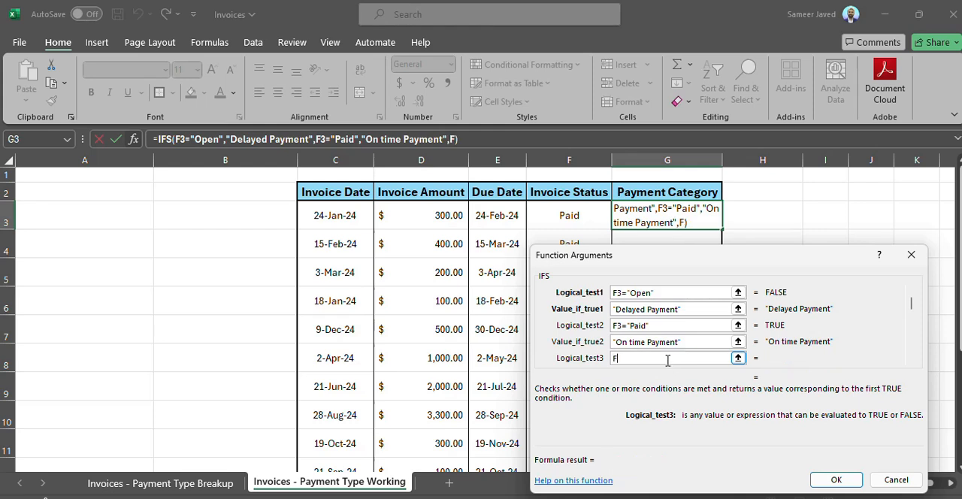
pyautogui.write('3="Not ')
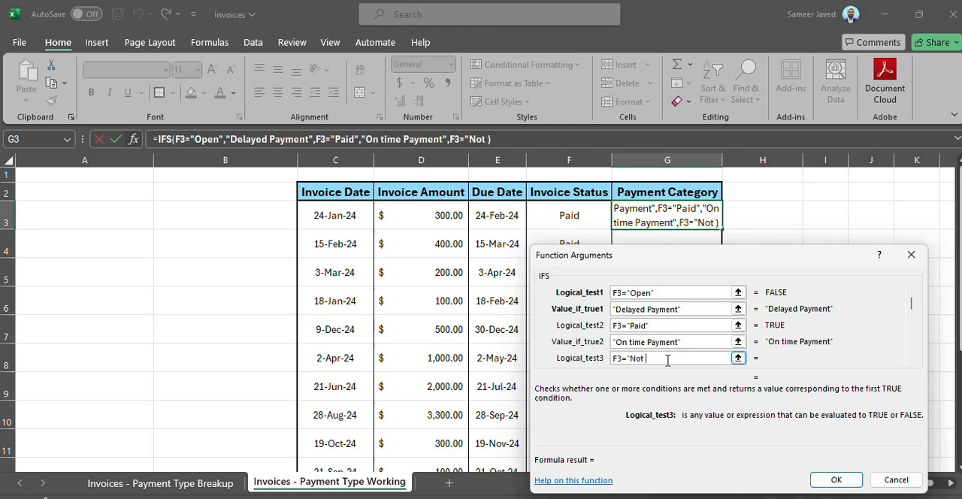
pyautogui.write('Sent')
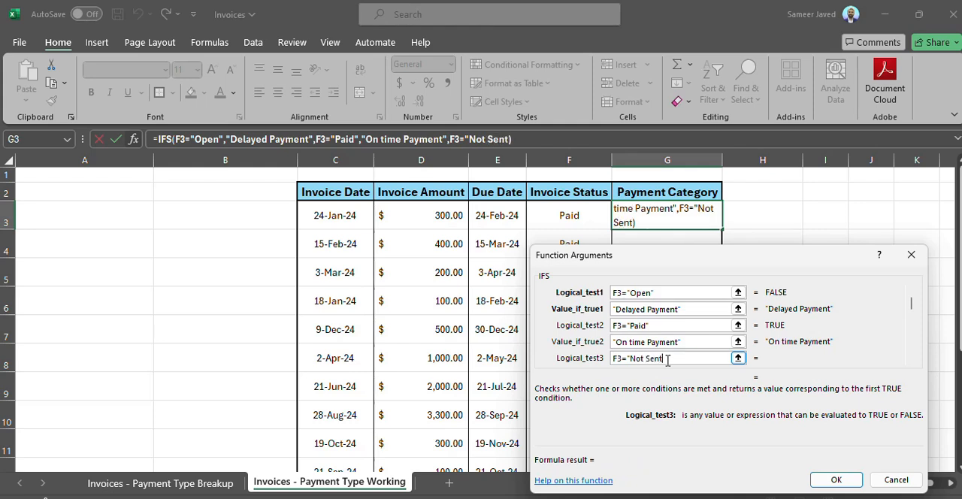
pyautogui.press('BackSpace')
pyautogui.press('BackSpace')
pyautogui.press('BackSpace')
pyautogui.press('BackSpace')
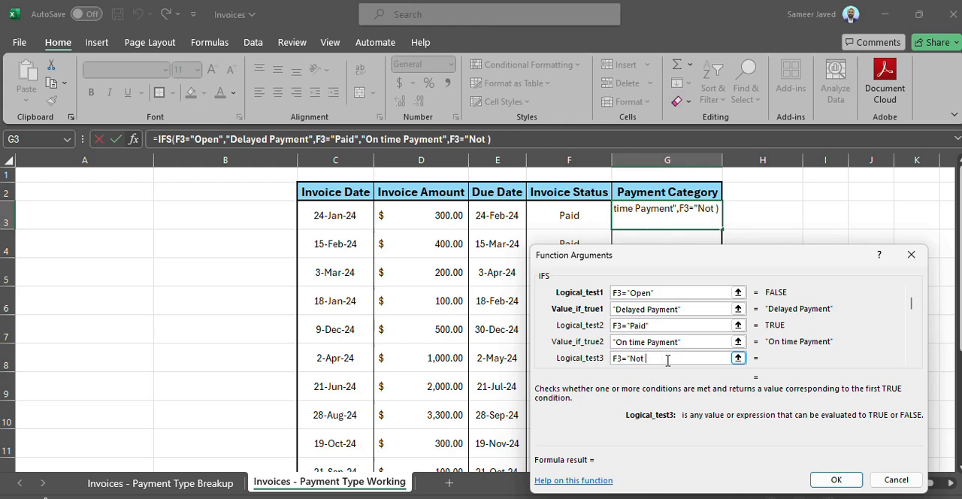
pyautogui.write('Sent"')
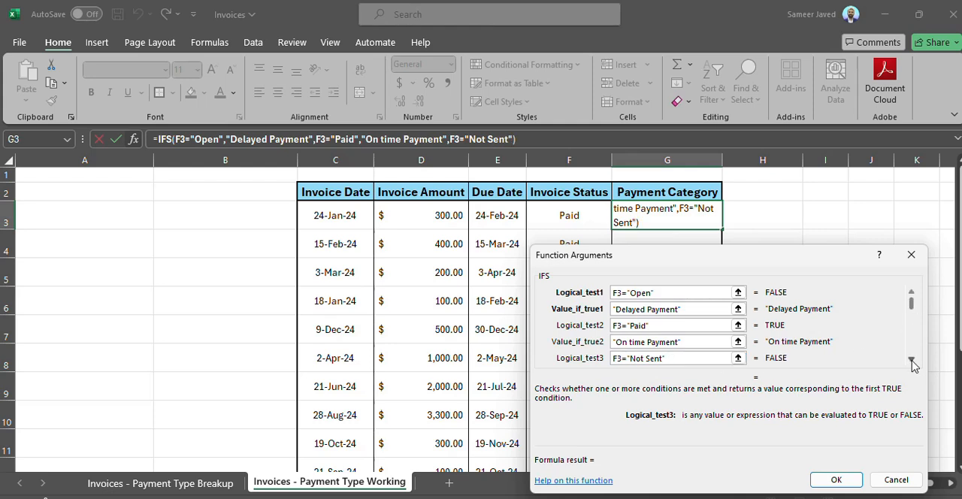
# Step: Set the third value if true to "Future Payment" and confirm the IFS formula
pyautogui.click(911, 359)
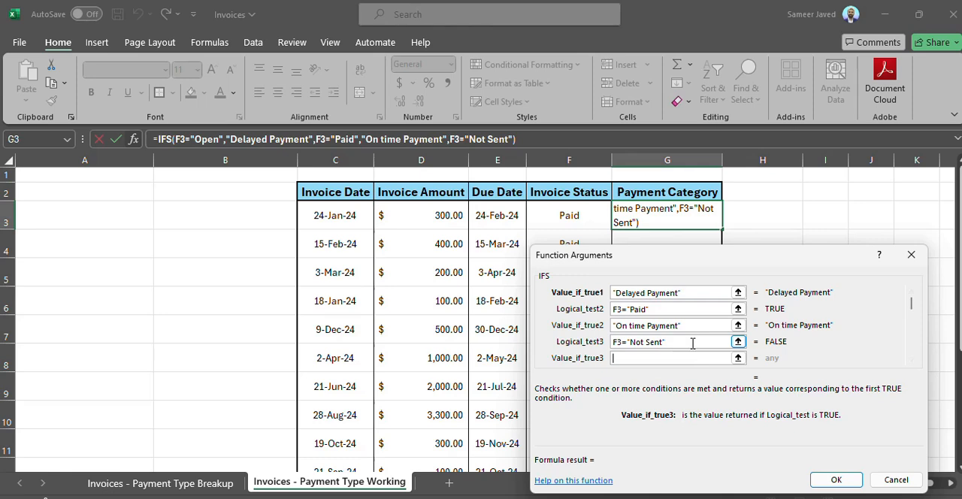
pyautogui.press('Tab')
pyautogui.write('"Fut')
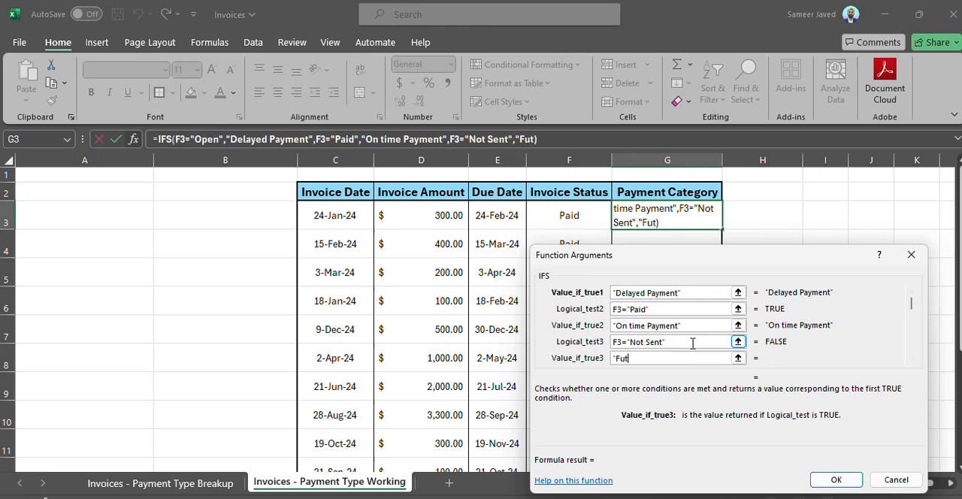
pyautogui.write('ure Payment')
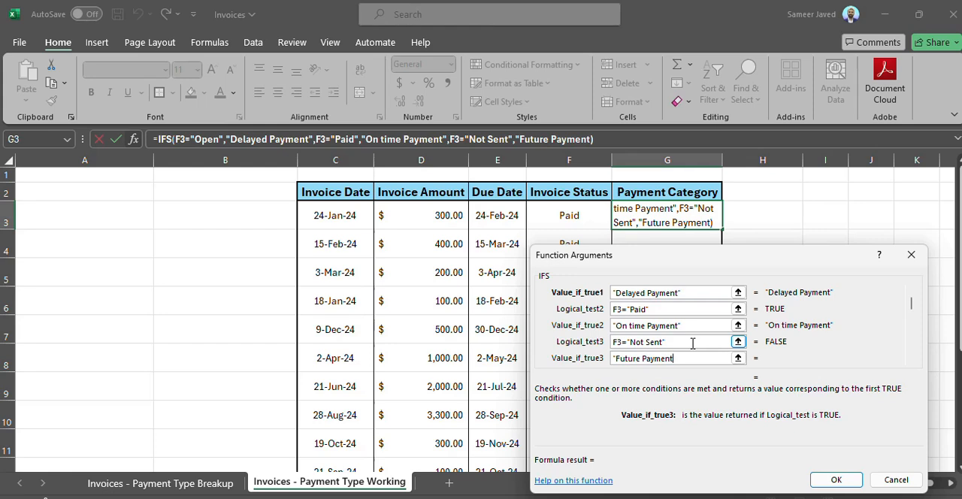
pyautogui.write('"')
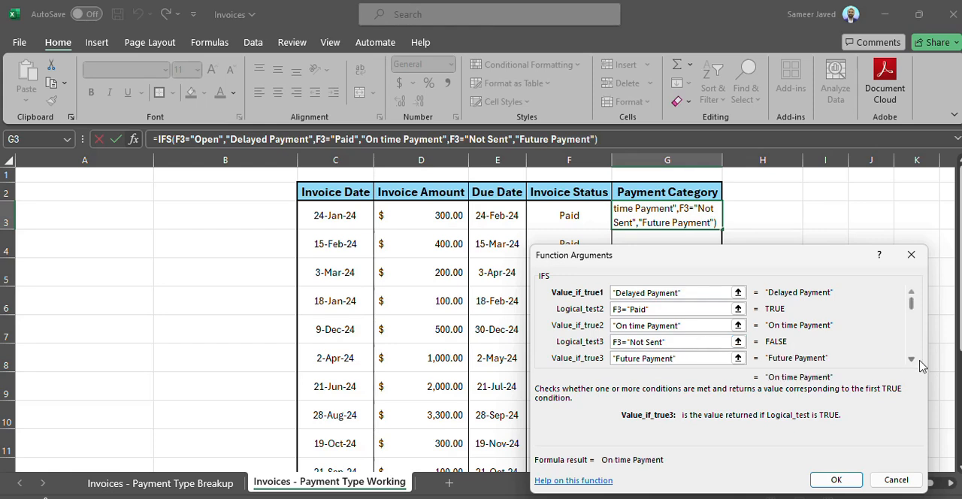
pyautogui.click(912, 359)
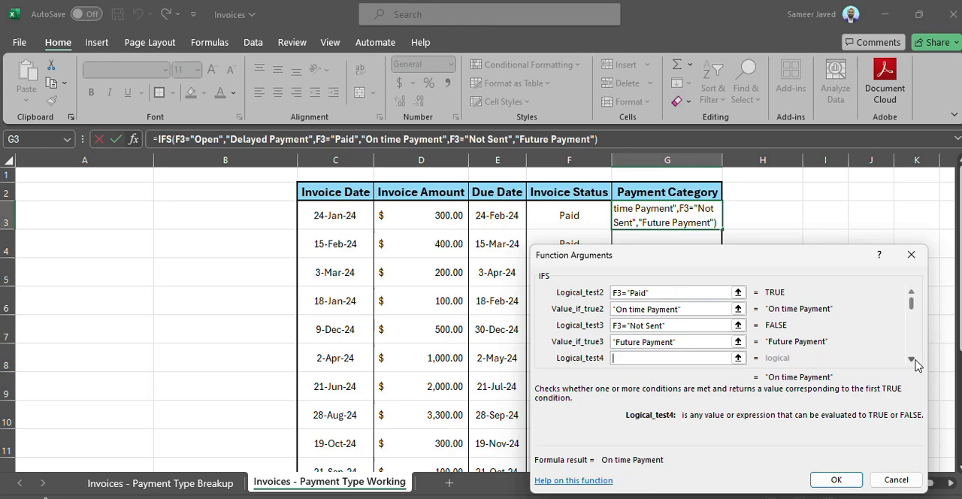
pyautogui.click(846, 481)
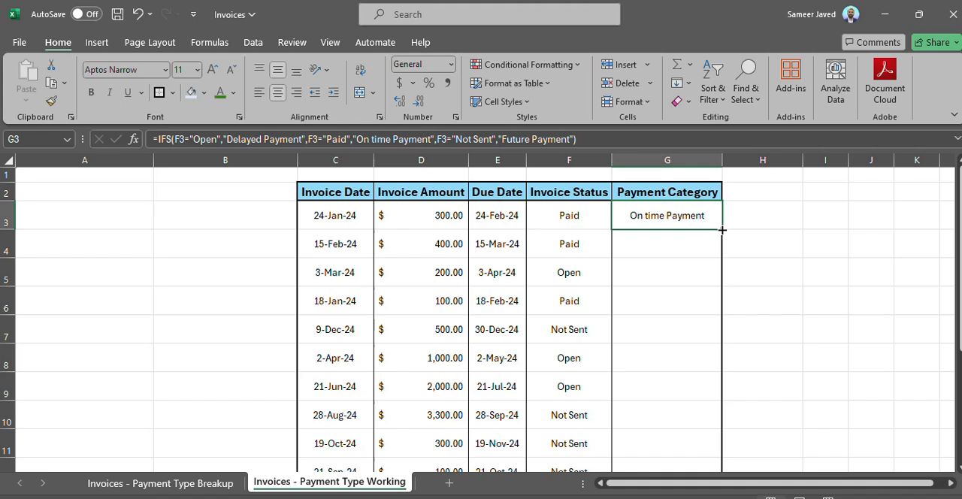
# Step: Fill the IFS formula down from G3 to G14
pyautogui.moveTo(721, 230)
pyautogui.mouseDown()
pyautogui.moveTo(722, 468)
pyautogui.moveTo(705, 424)
pyautogui.mouseUp()
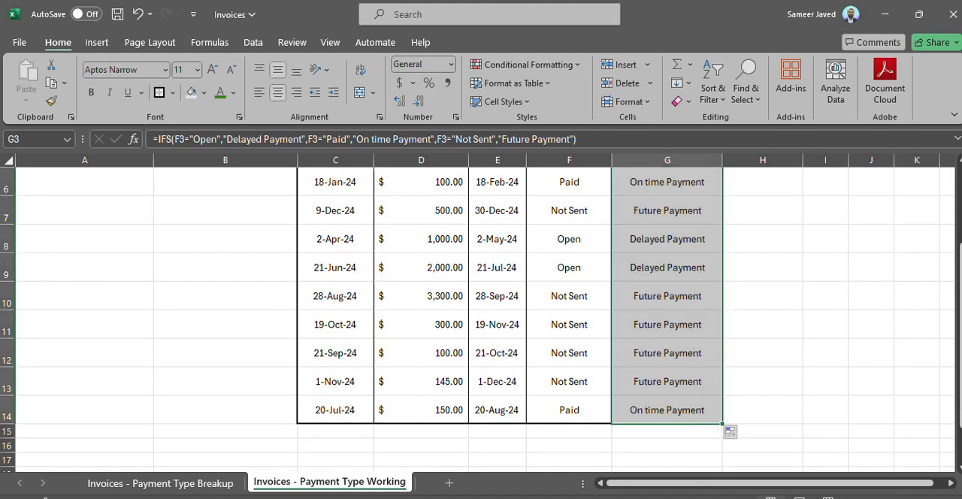
pyautogui.click(960, 161)
pyautogui.click(960, 162)
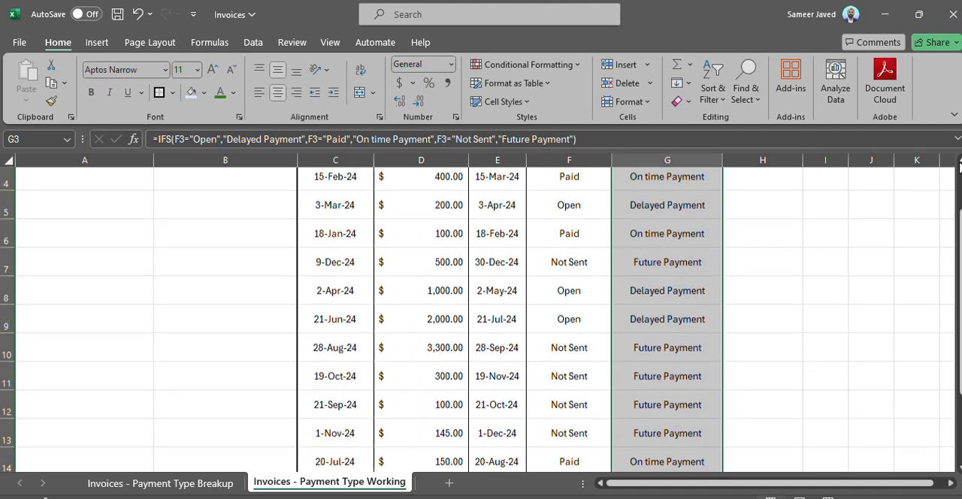
pyautogui.click(960, 162)
# Step: Step through the Payment Category cells, comparing each formula and result with its invoice status
pyautogui.click(670, 216)
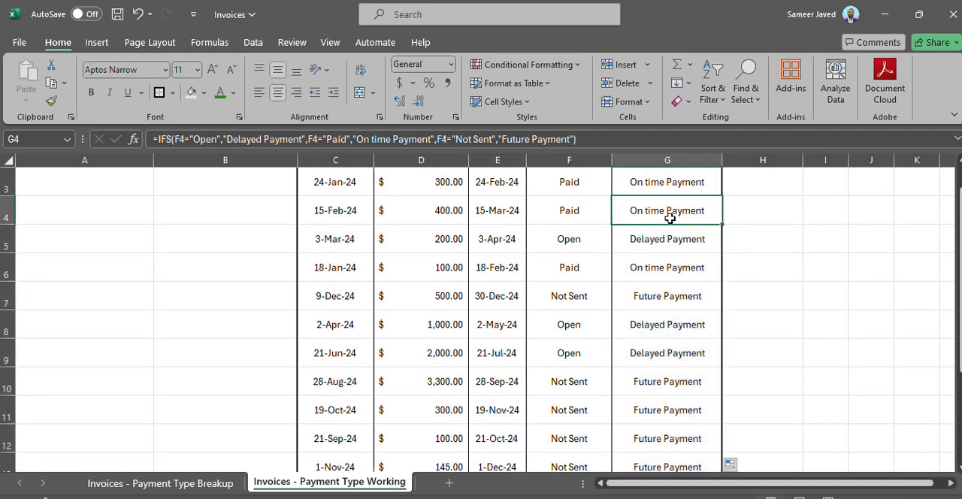
pyautogui.press('Up')
pyautogui.press('Up')
pyautogui.press('Up')
pyautogui.press('Down')
pyautogui.press('Down')
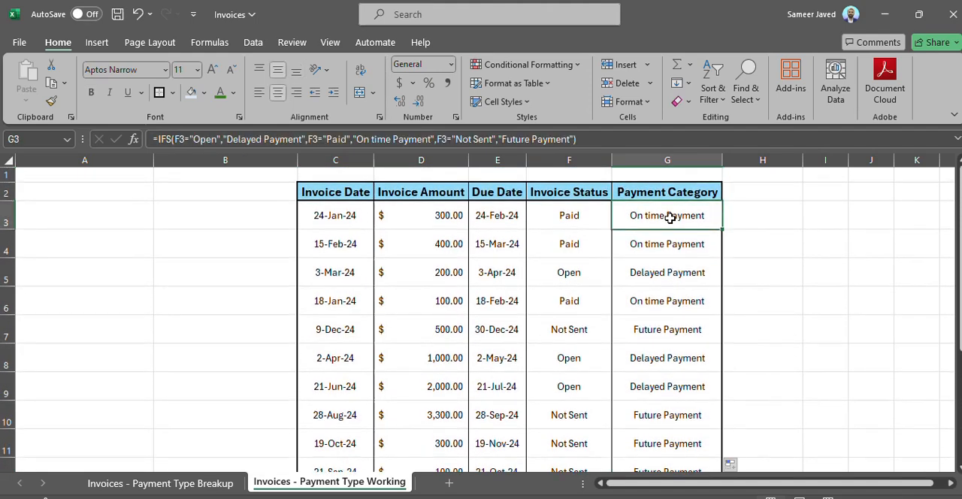
pyautogui.press('Left')
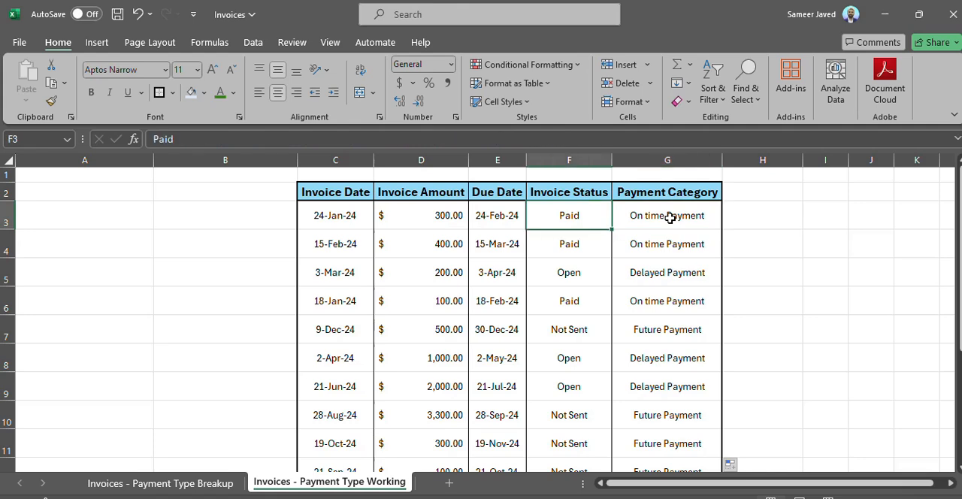
pyautogui.press('Right')
pyautogui.press('Left')
pyautogui.press('Down')
pyautogui.press('Up')
pyautogui.press('Down')
pyautogui.press('Right')
pyautogui.press('Down')
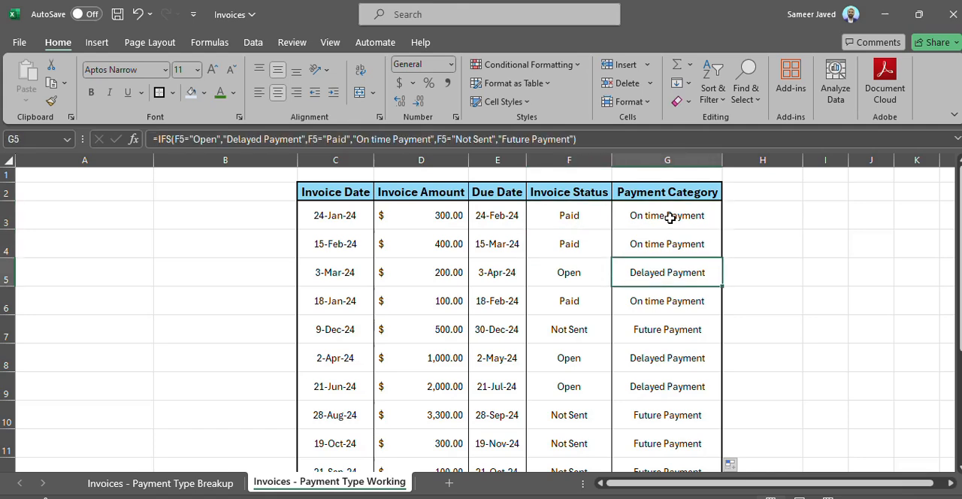
pyautogui.press('Left')
pyautogui.press('Right')
pyautogui.press('Down')
pyautogui.press('Down')
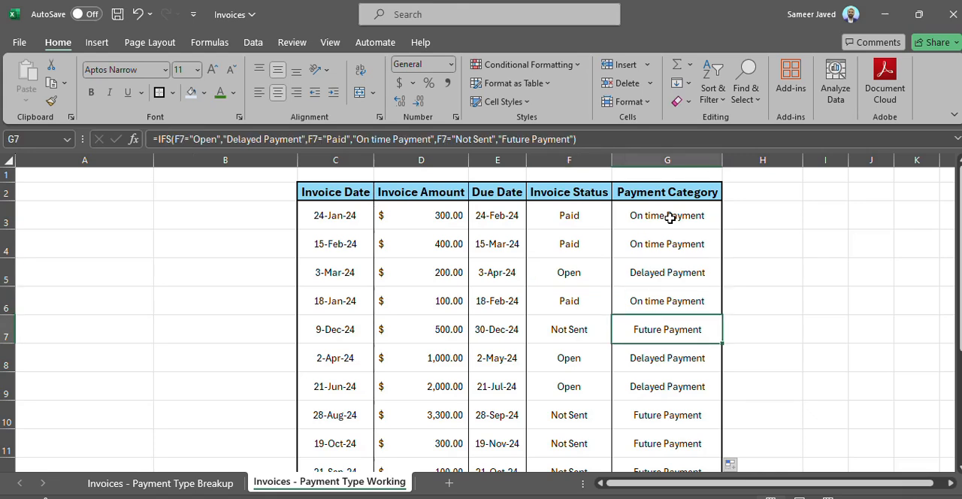
pyautogui.press('Left')
pyautogui.press('Right')
pyautogui.press('Down')
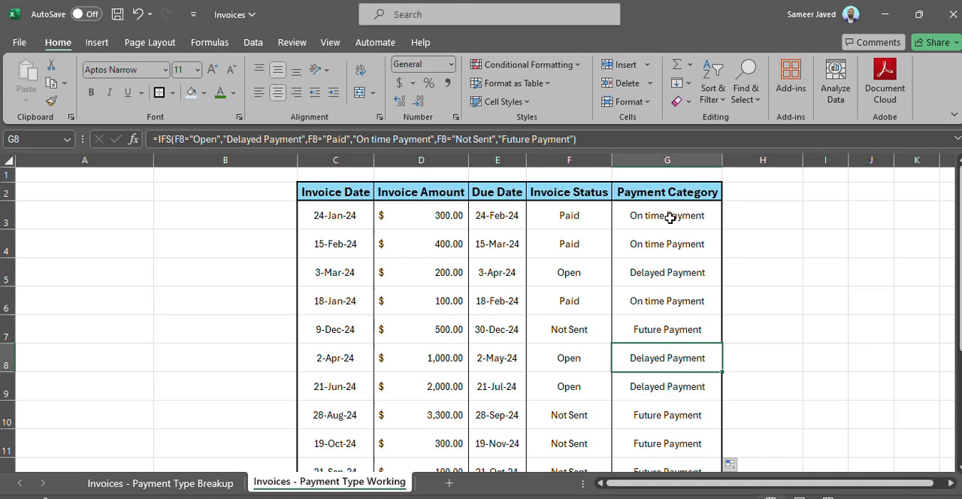
pyautogui.press('Down')
pyautogui.press('Down')
pyautogui.press('Down')
pyautogui.press('Down')
pyautogui.press('Down')
pyautogui.press('Down')
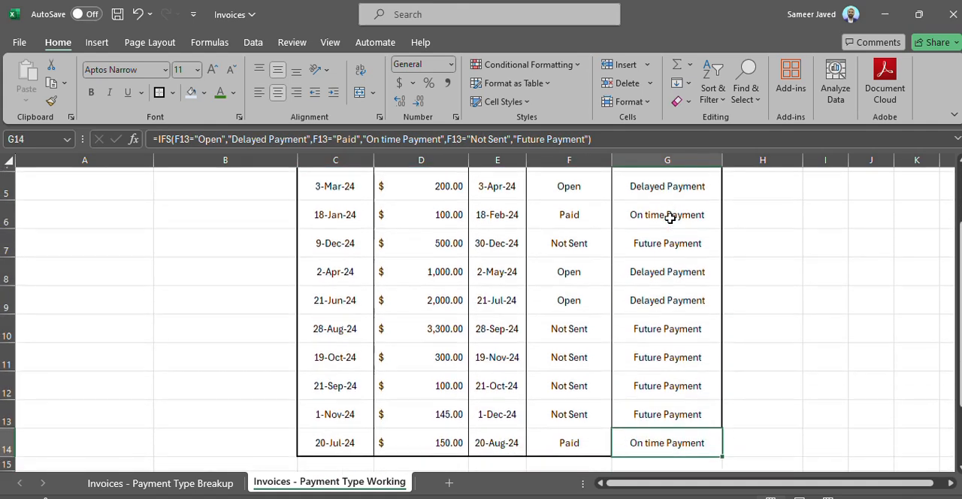
pyautogui.press('Down')
pyautogui.press('Up')
pyautogui.press('Up')
pyautogui.press('Up')
pyautogui.press('Up')
pyautogui.press('Up')
pyautogui.press('Up')
pyautogui.press('Up')
pyautogui.press('Up')
pyautogui.press('Up')
pyautogui.press('Up')
pyautogui.press('Up')
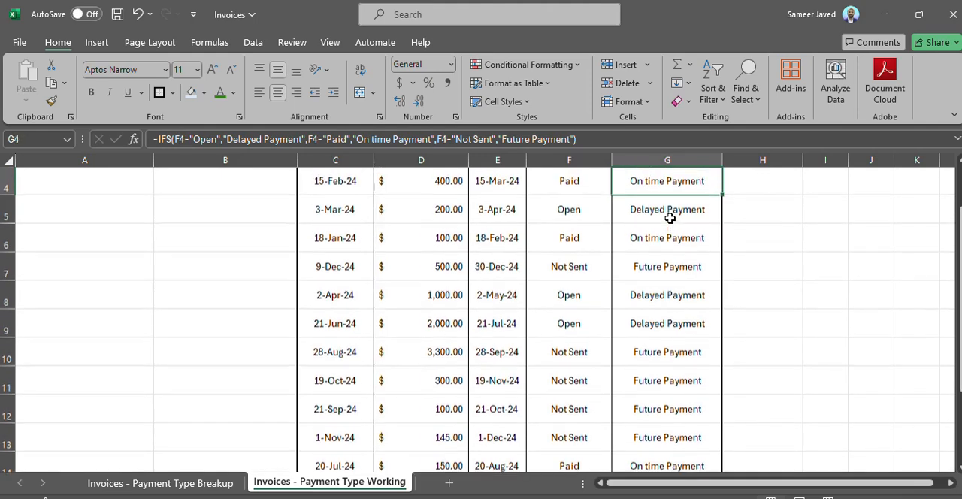
pyautogui.press('Up')
pyautogui.press('Up')
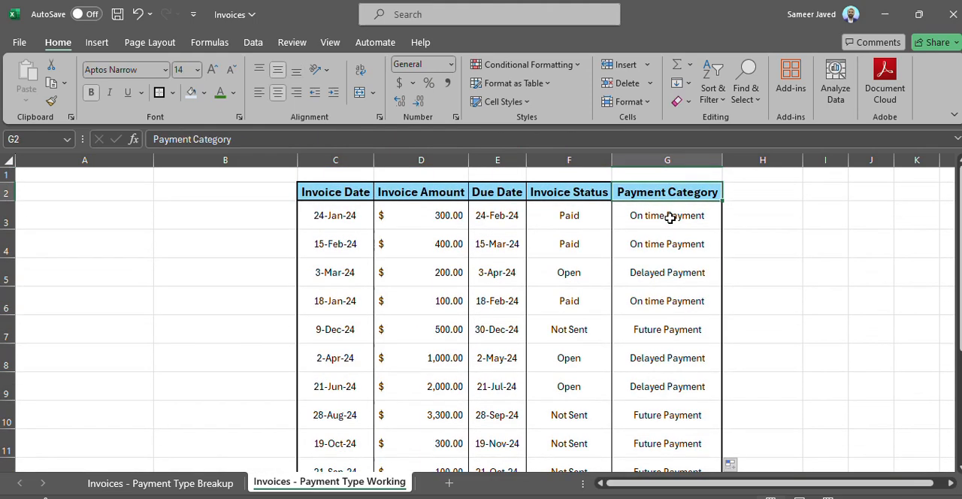
pyautogui.press('Down')
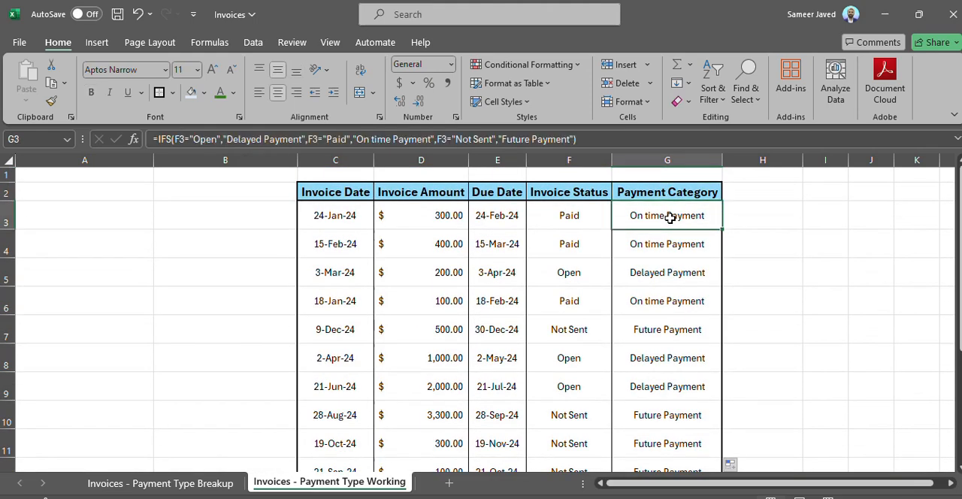